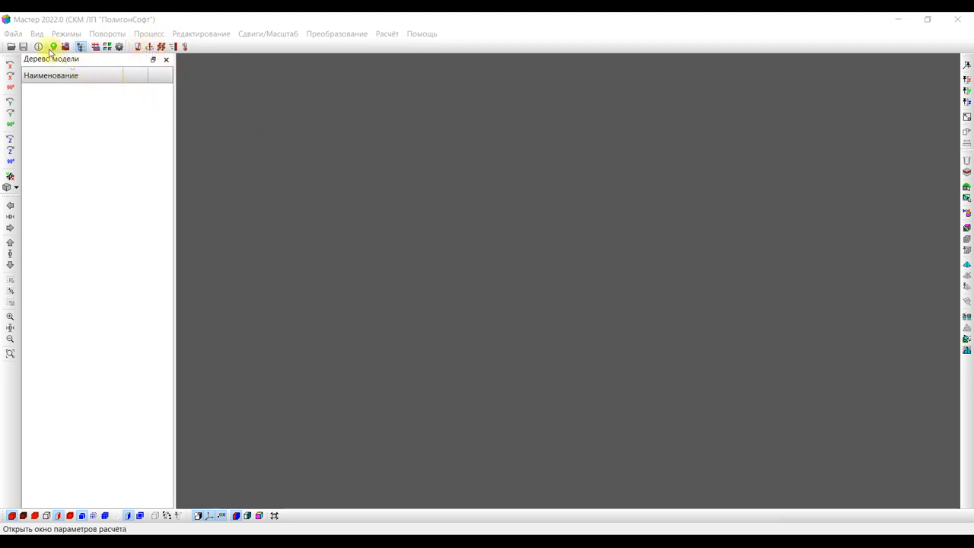
{"action": "left_click", "coordinate": [9, 35]}
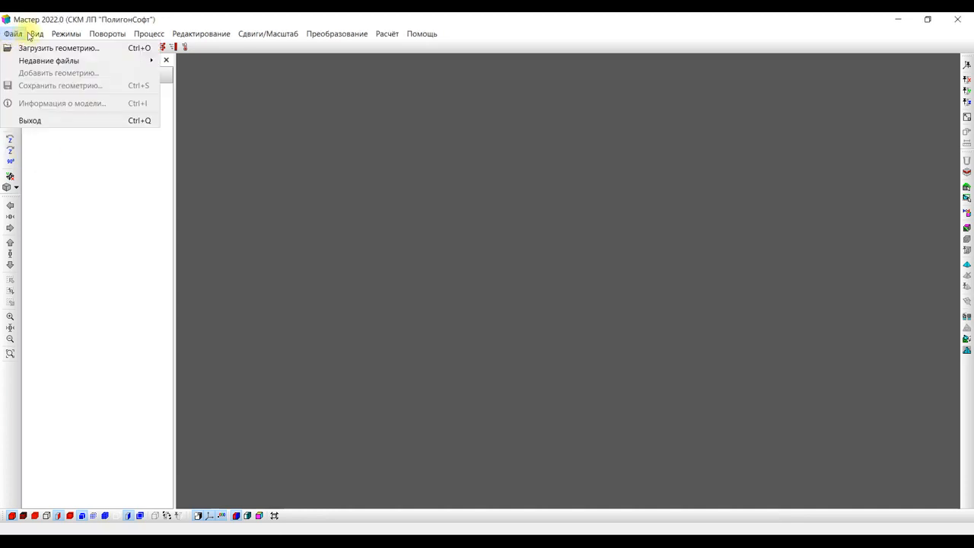
{"action": "mouse_move", "coordinate": [37, 38]}
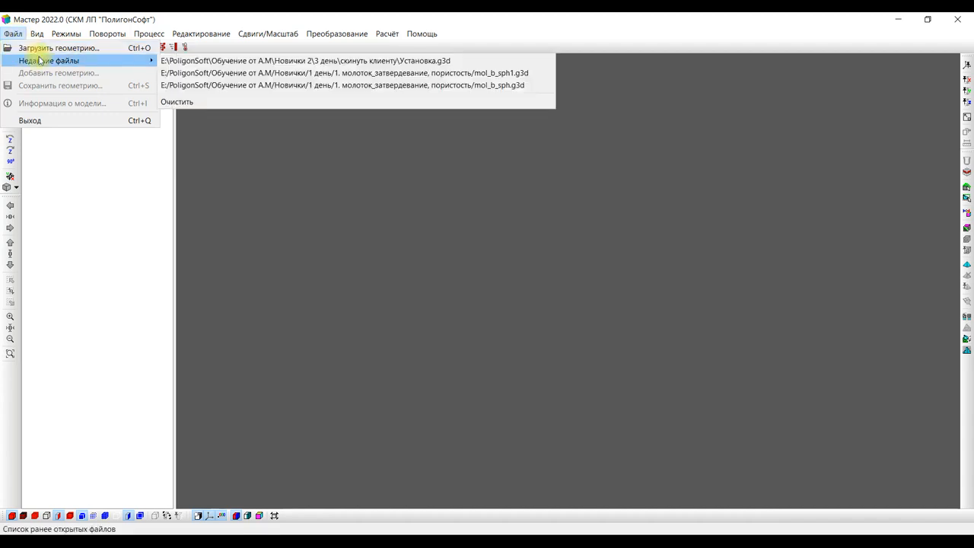
{"action": "left_click", "coordinate": [46, 48]}
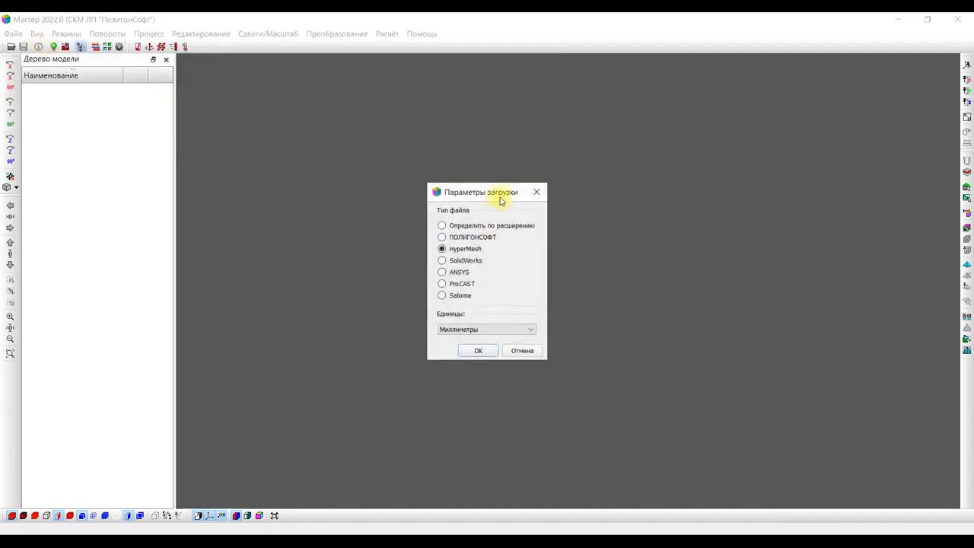
{"action": "left_click", "coordinate": [536, 192]}
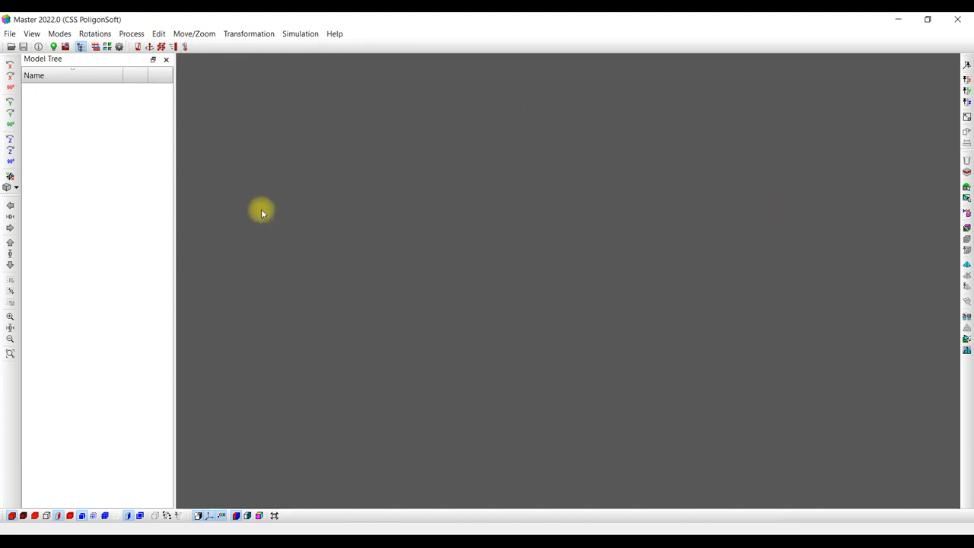
- Start loading a geometry, choosing HyperMesh as the file type and millimeters as the units
{"action": "left_click", "coordinate": [11, 35]}
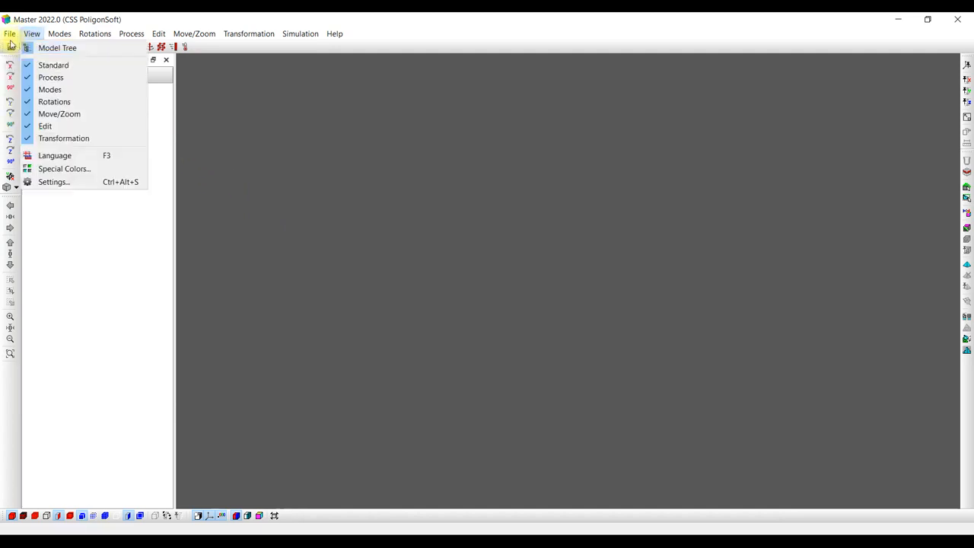
{"action": "left_click", "coordinate": [23, 48]}
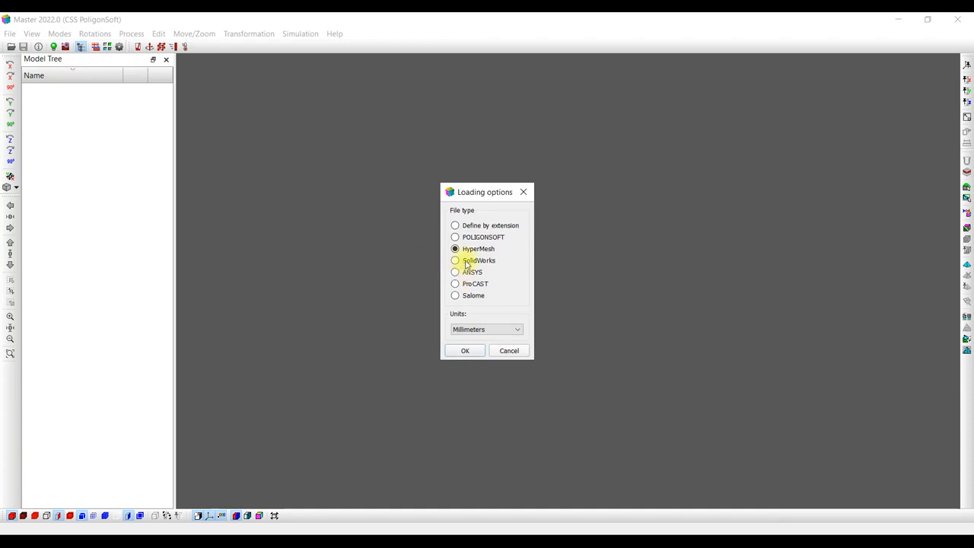
{"action": "left_click", "coordinate": [464, 237]}
{"action": "left_click", "coordinate": [467, 227]}
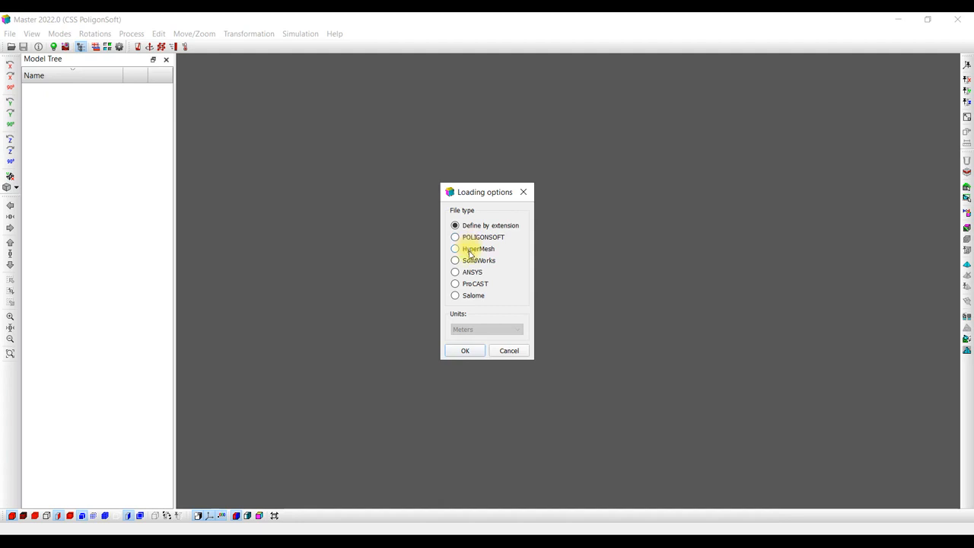
{"action": "left_click", "coordinate": [469, 251]}
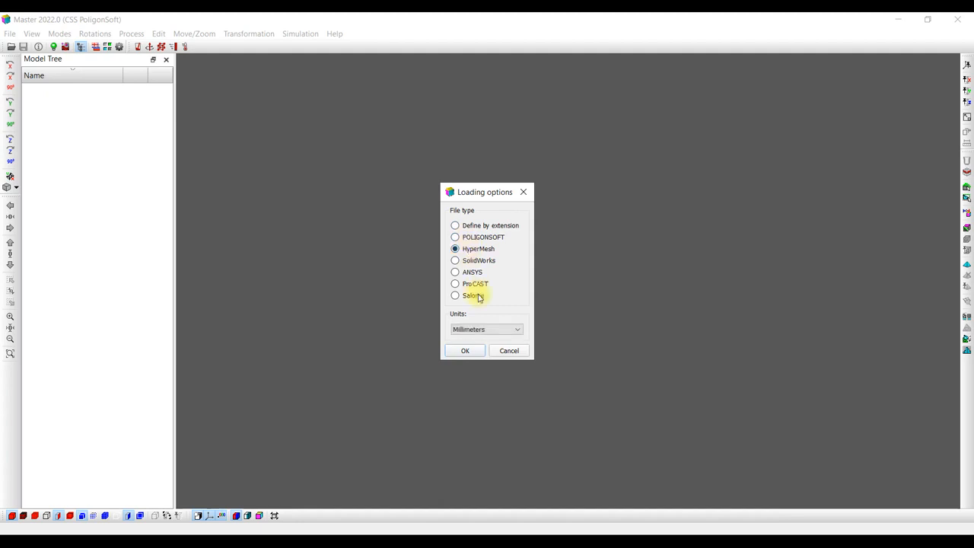
{"action": "left_click", "coordinate": [486, 329]}
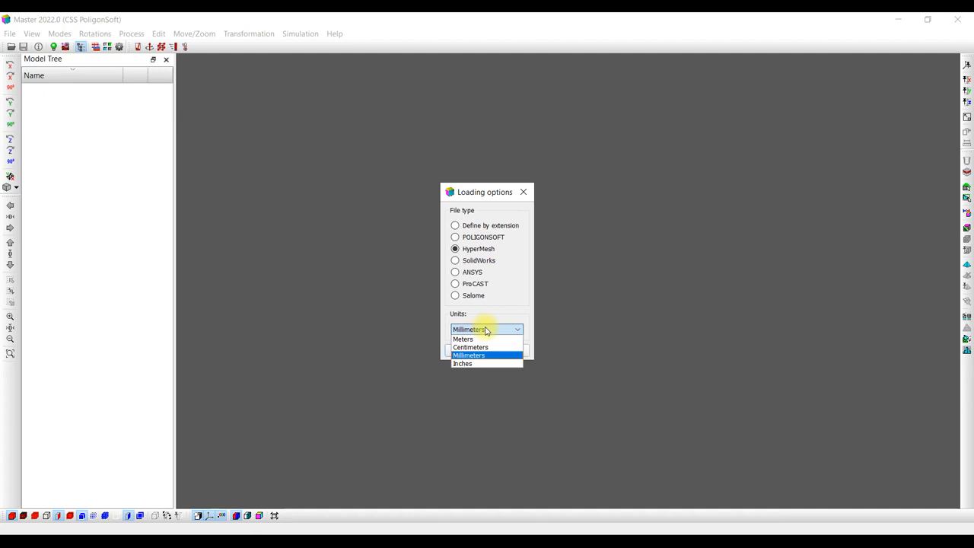
{"action": "left_click", "coordinate": [485, 330]}
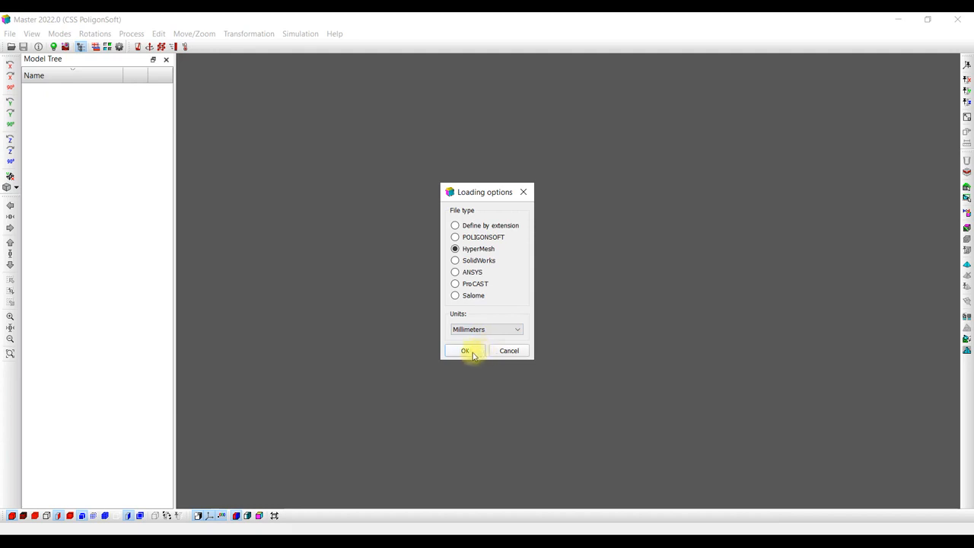
{"action": "left_click", "coordinate": [470, 354]}
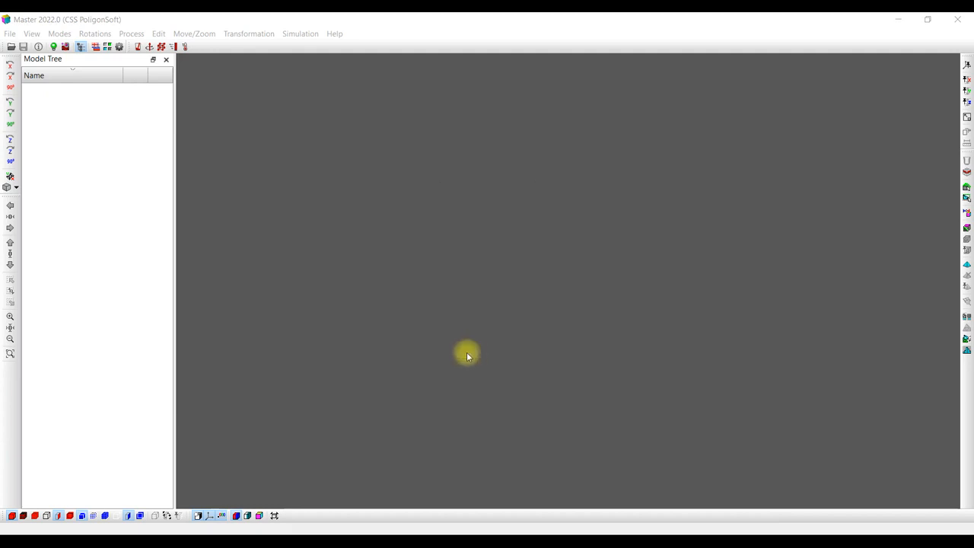
- Open the geometry file mol_b_sph.hyp and load the default simulation parameters instead of keeping the previous ones
{"action": "left_click", "coordinate": [148, 121]}
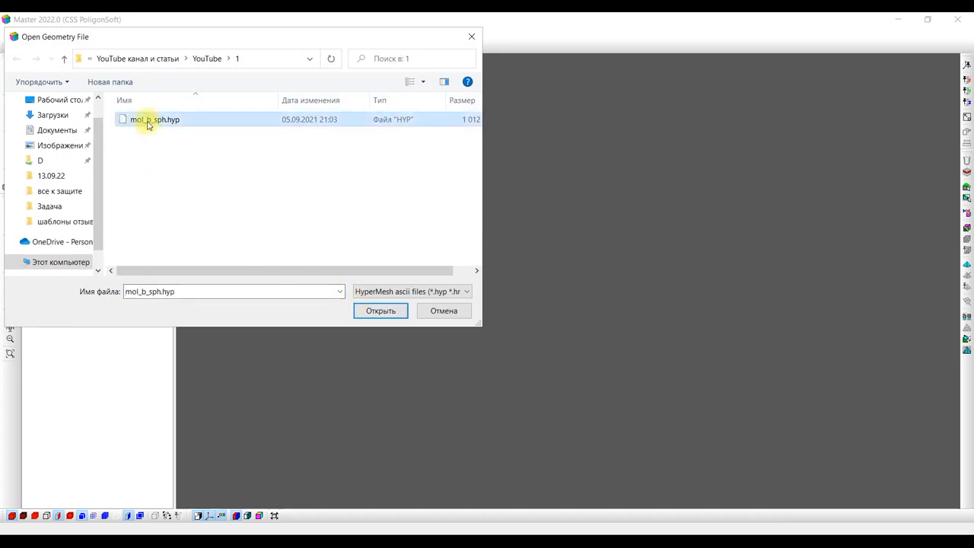
{"action": "left_click", "coordinate": [379, 312]}
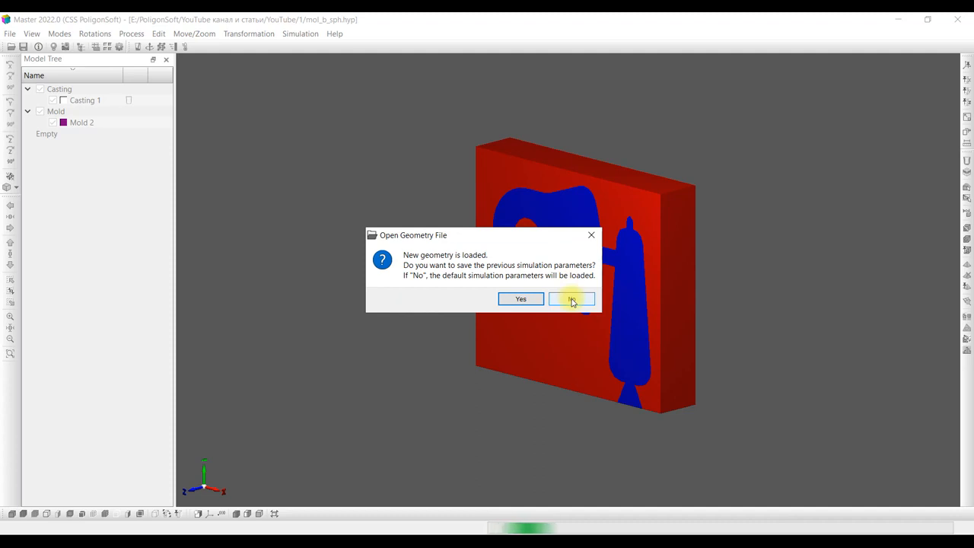
{"action": "left_click", "coordinate": [572, 299]}
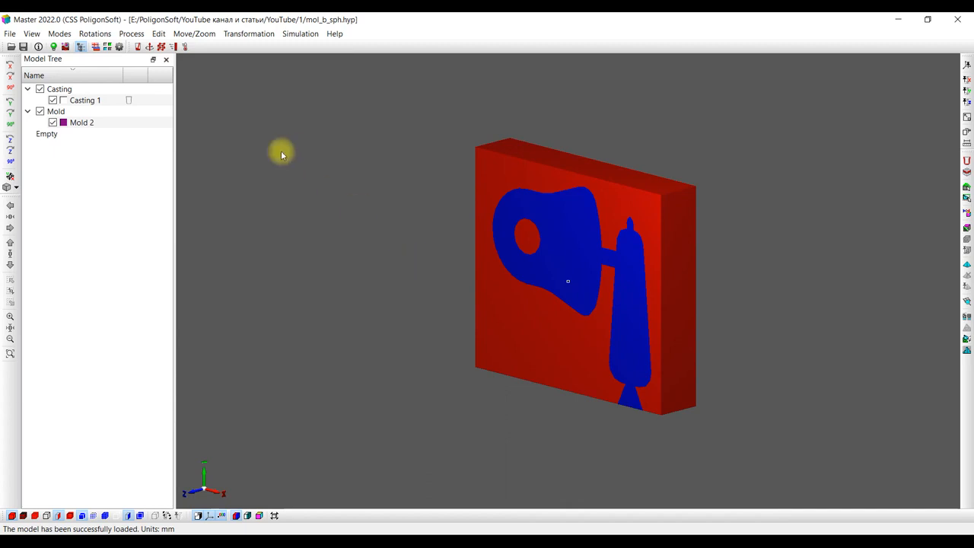
- Hide and show the Casting and Mold groups in turn to check which volume each one contains
{"action": "left_click", "coordinate": [40, 89]}
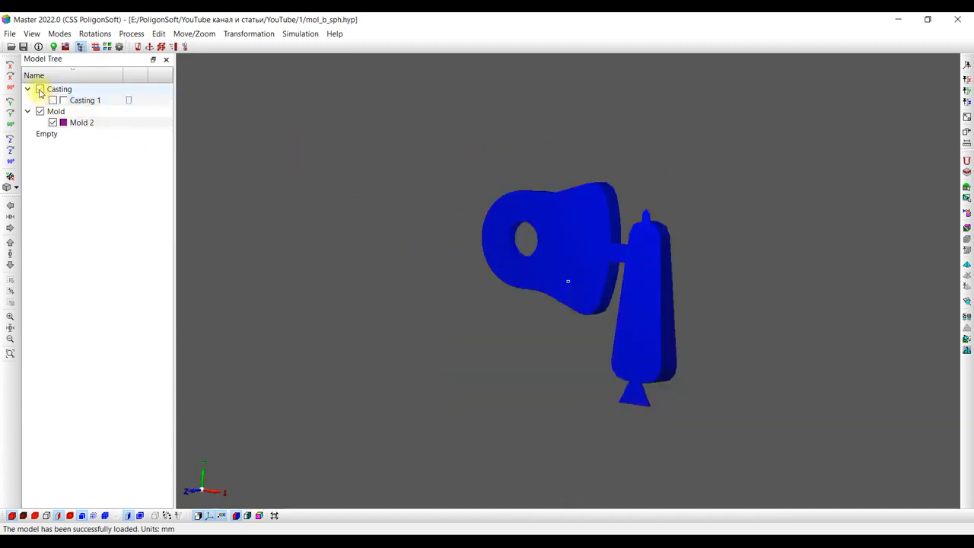
{"action": "left_click", "coordinate": [39, 90]}
{"action": "left_click", "coordinate": [40, 112]}
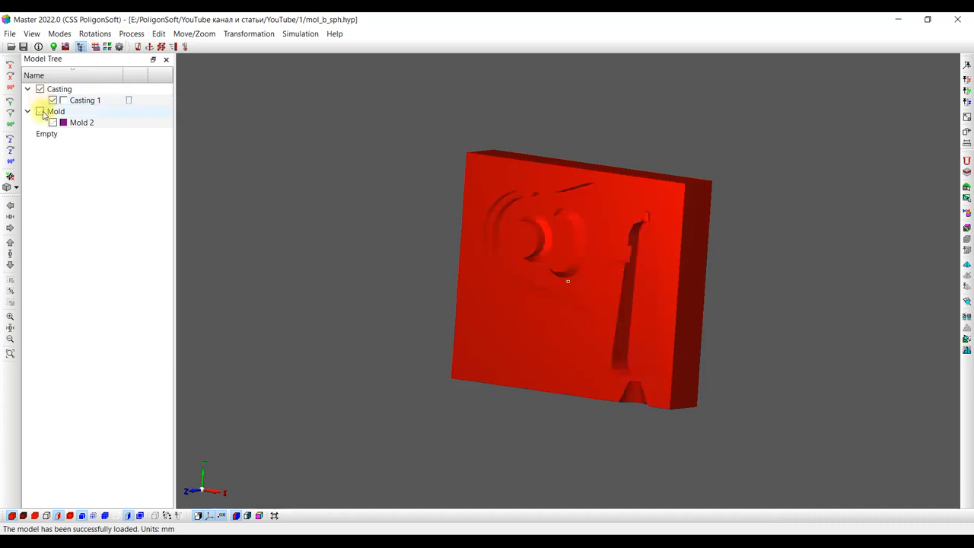
{"action": "left_click", "coordinate": [40, 112]}
- Change the Mold 2 volume to type Casting with Index 1 and set the default boundaries
{"action": "left_click", "coordinate": [76, 123]}
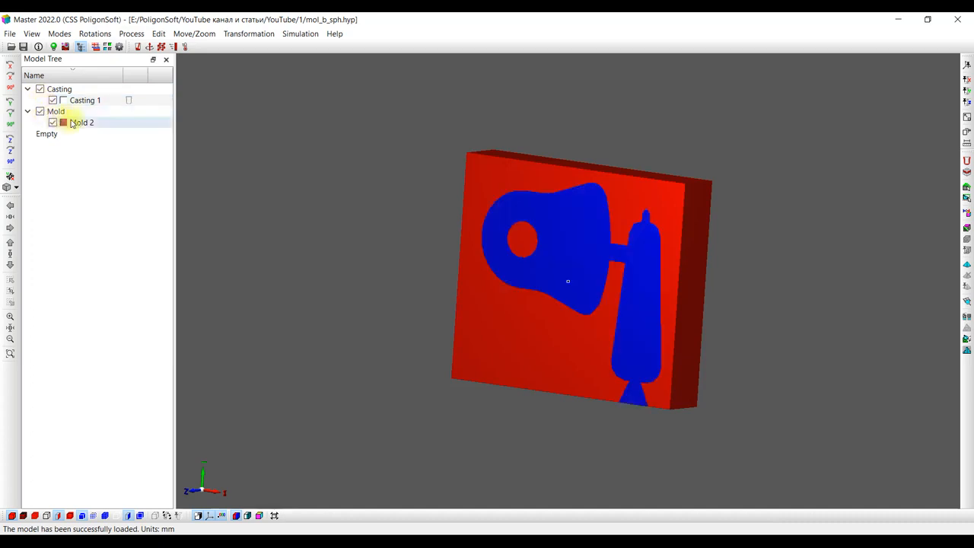
{"action": "double_click", "coordinate": [76, 123]}
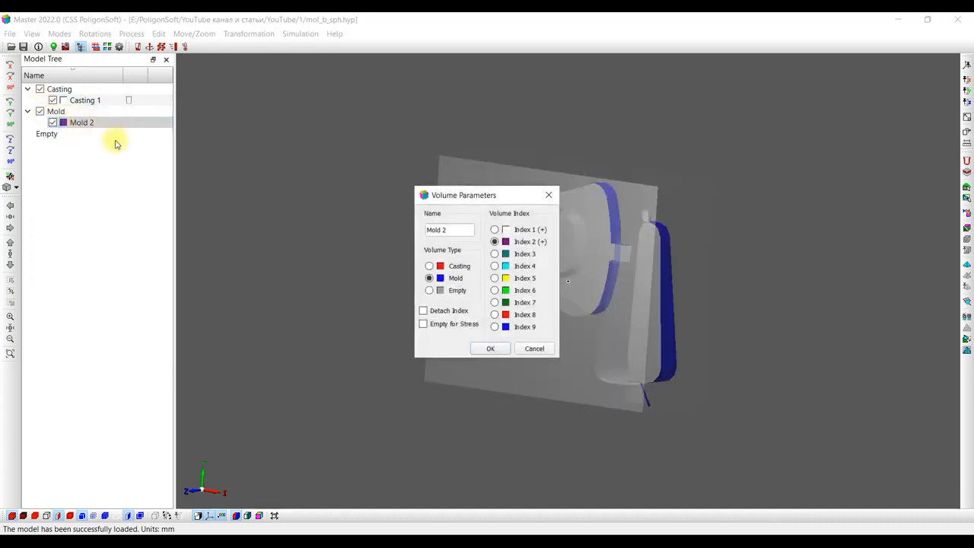
{"action": "left_click", "coordinate": [430, 265]}
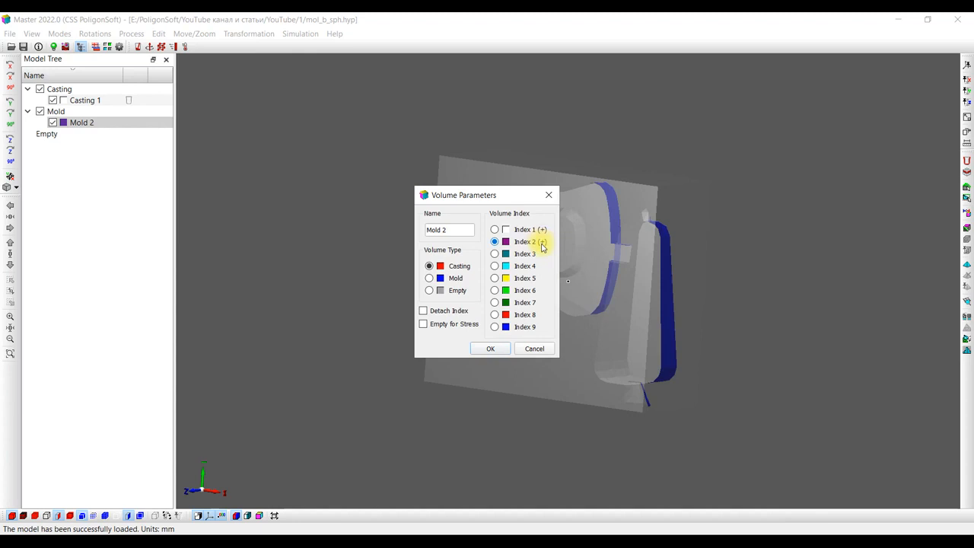
{"action": "left_click", "coordinate": [495, 229]}
{"action": "left_click", "coordinate": [500, 347]}
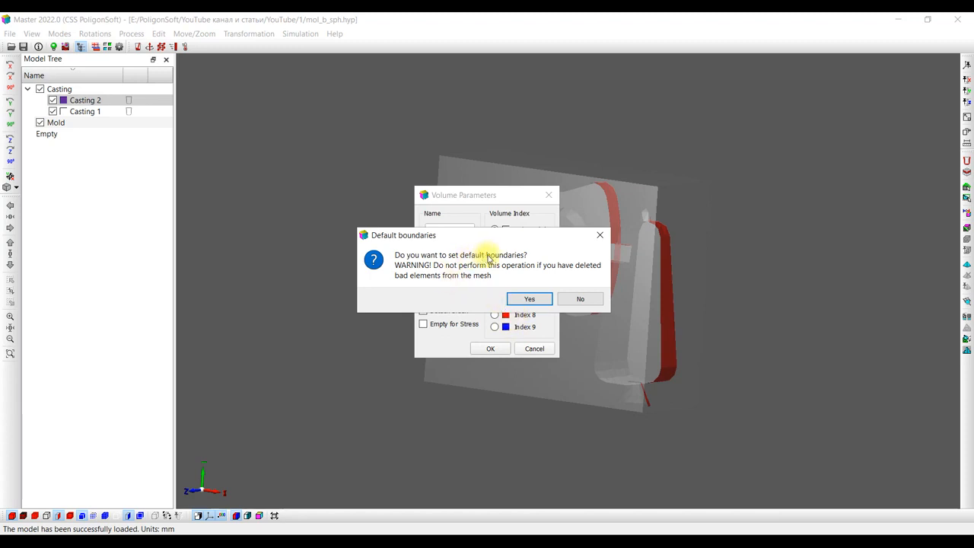
{"action": "left_click", "coordinate": [525, 299]}
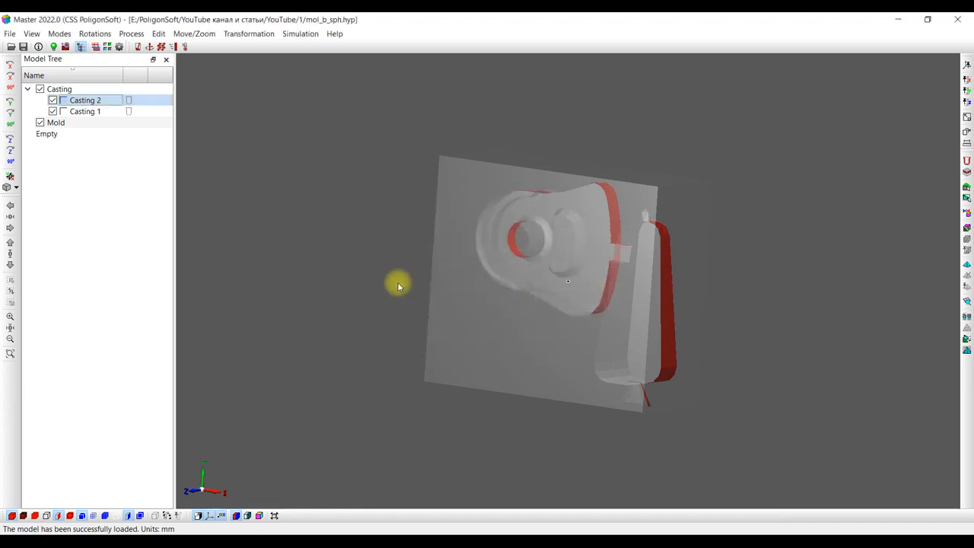
- Toggle the visibility of Casting 1 and Casting 2 to identify the block and the part, leaving Casting 2 hidden
{"action": "left_click", "coordinate": [52, 111]}
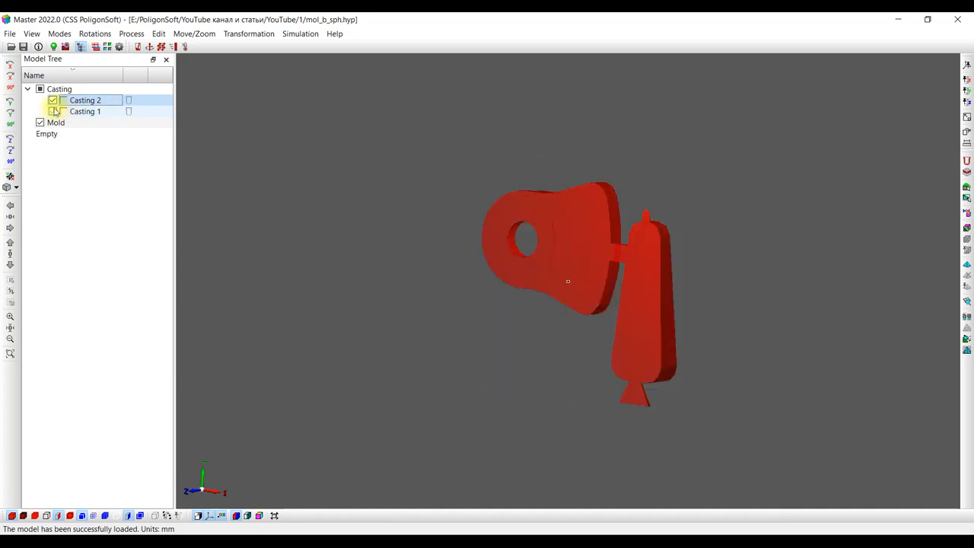
{"action": "left_click", "coordinate": [53, 112]}
{"action": "left_click", "coordinate": [54, 102]}
{"action": "left_click", "coordinate": [53, 102]}
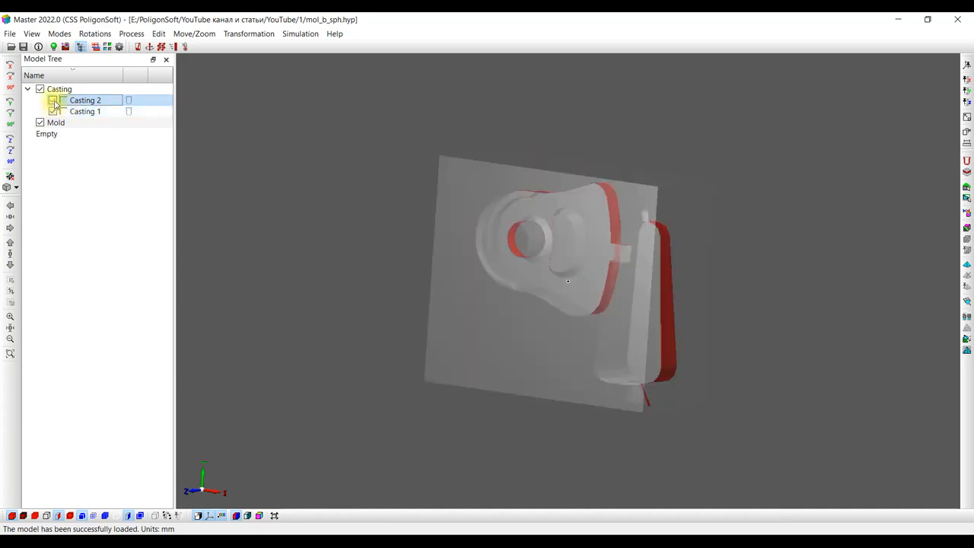
{"action": "left_click", "coordinate": [54, 102]}
- Change the Casting 1 volume to type Mold with Index 2, and show the casting group again
{"action": "double_click", "coordinate": [76, 111]}
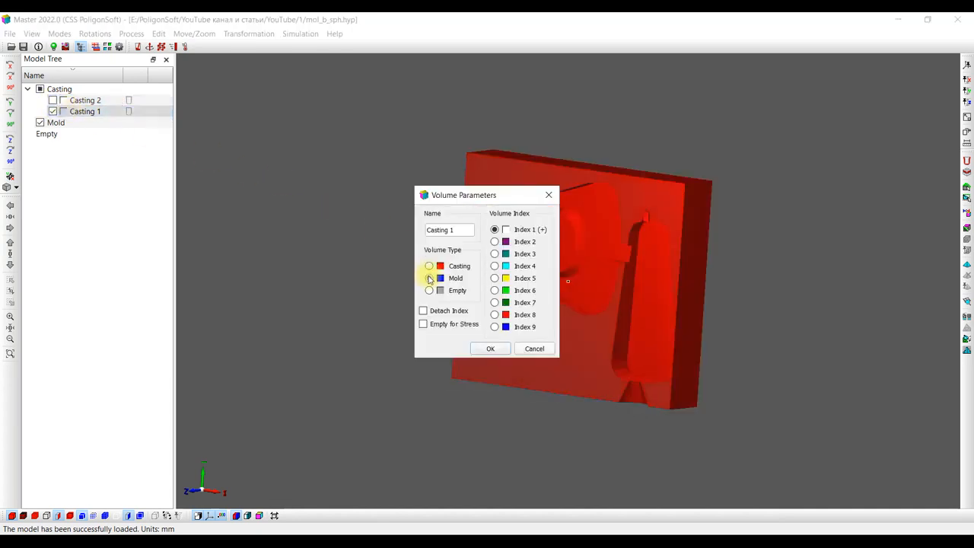
{"action": "left_click", "coordinate": [501, 348]}
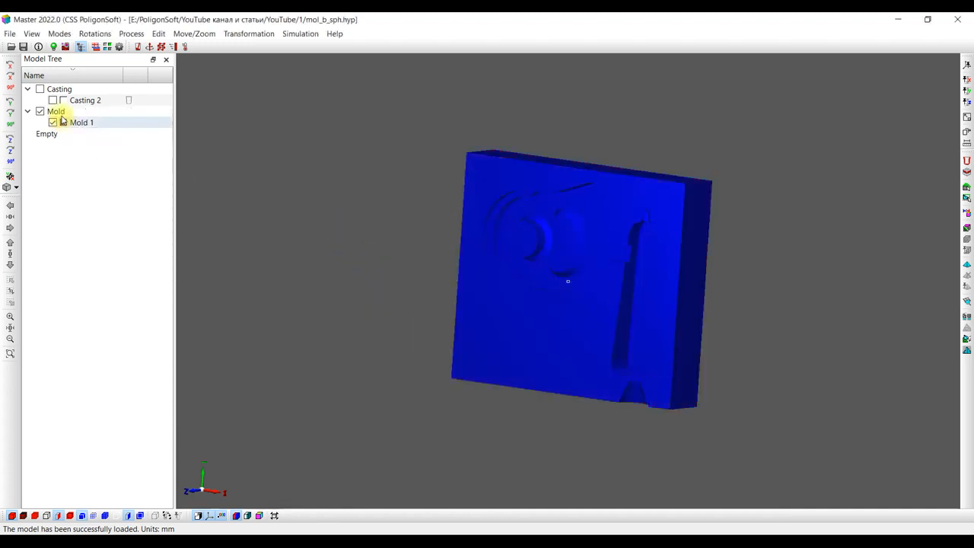
{"action": "left_click", "coordinate": [40, 89]}
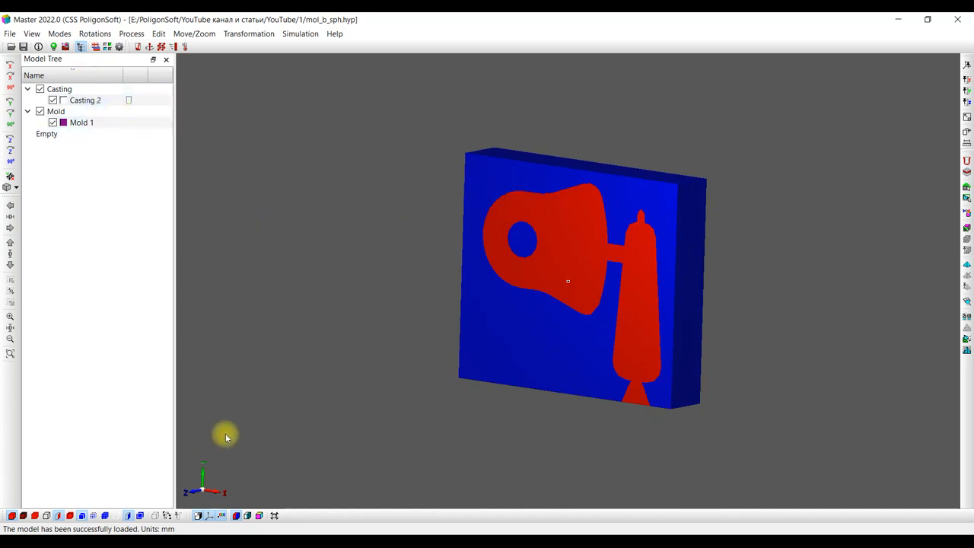
- Reset the model's rotation and turn it twice by 90° about the Z-axis so the pouring funnel faces up
{"action": "middle_click_drag", "start_coordinate": [226, 435], "coordinate": [229, 466]}
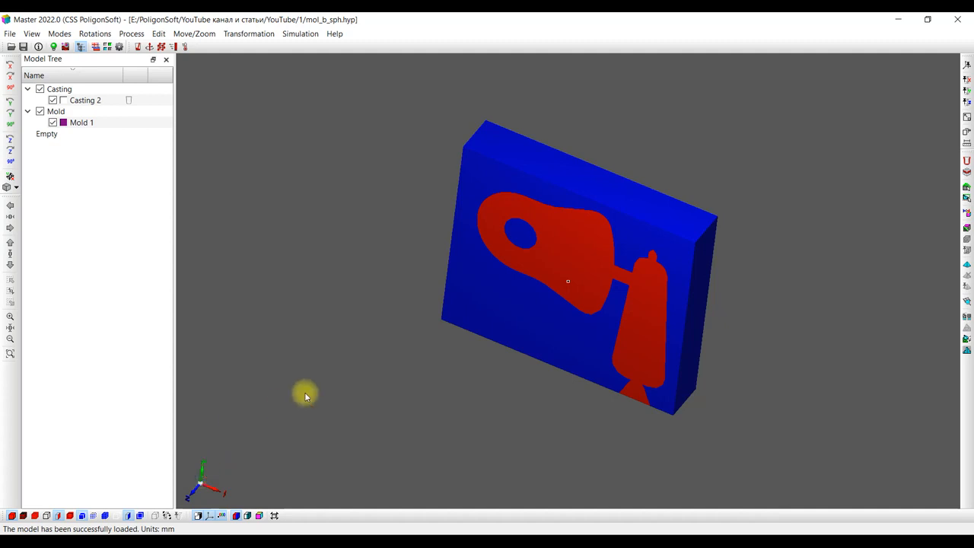
{"action": "middle_click_drag", "start_coordinate": [305, 394], "coordinate": [352, 349]}
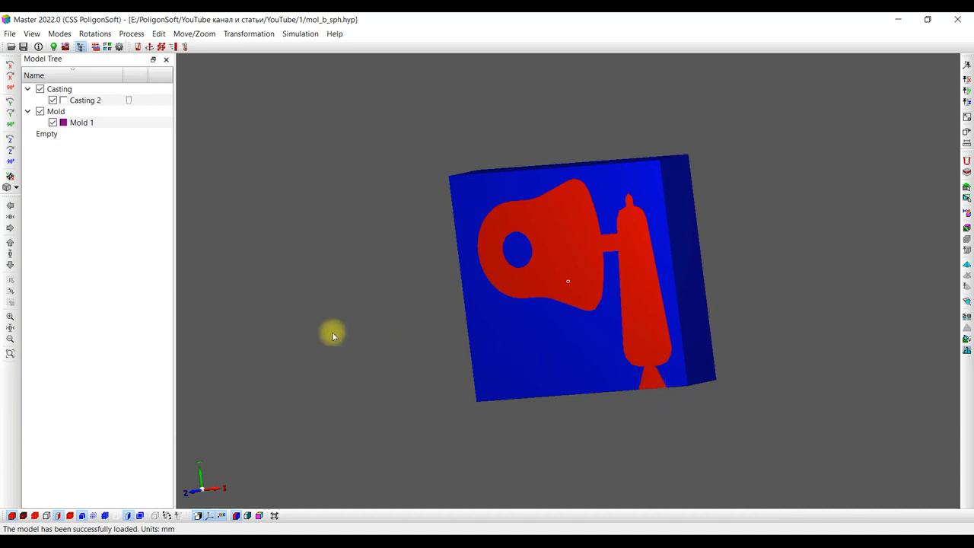
{"action": "left_click", "coordinate": [10, 178]}
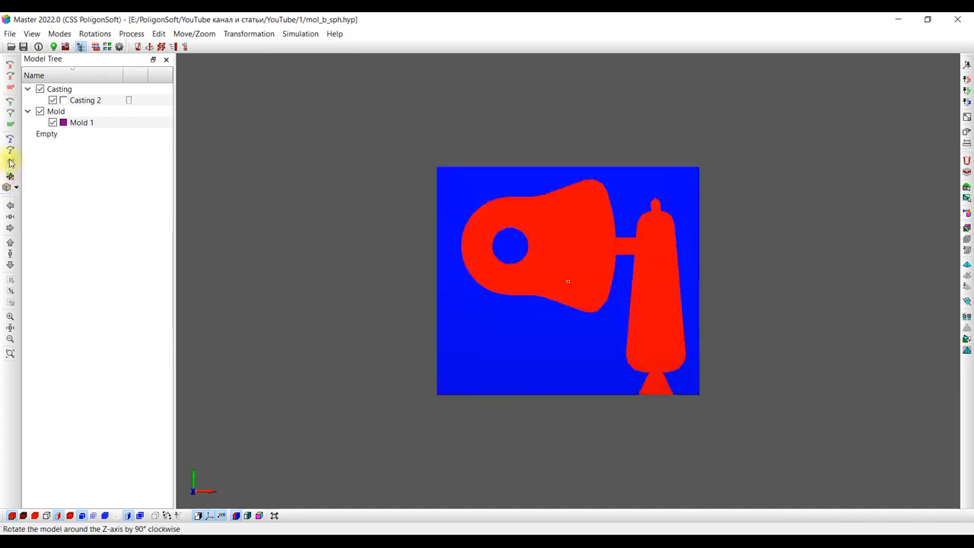
{"action": "left_click", "coordinate": [10, 162]}
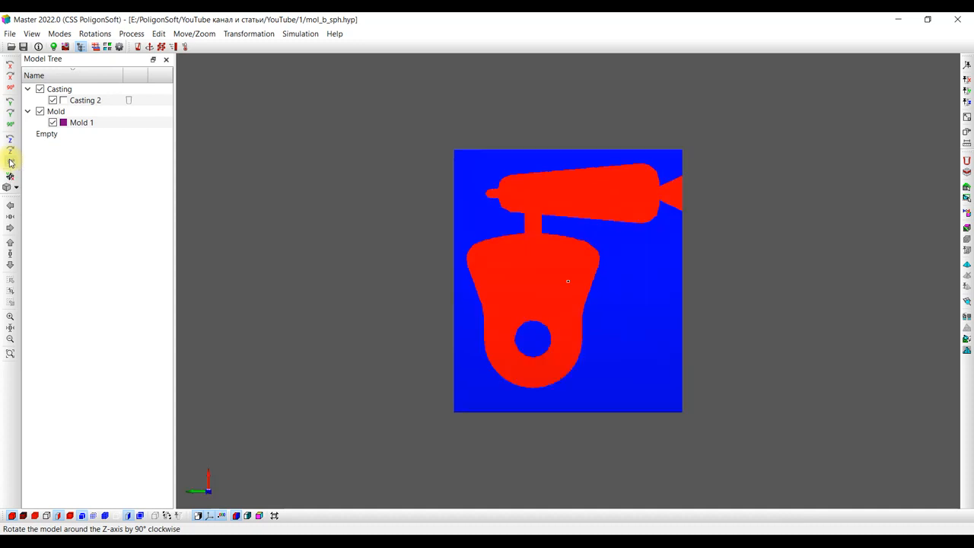
{"action": "left_click", "coordinate": [10, 163]}
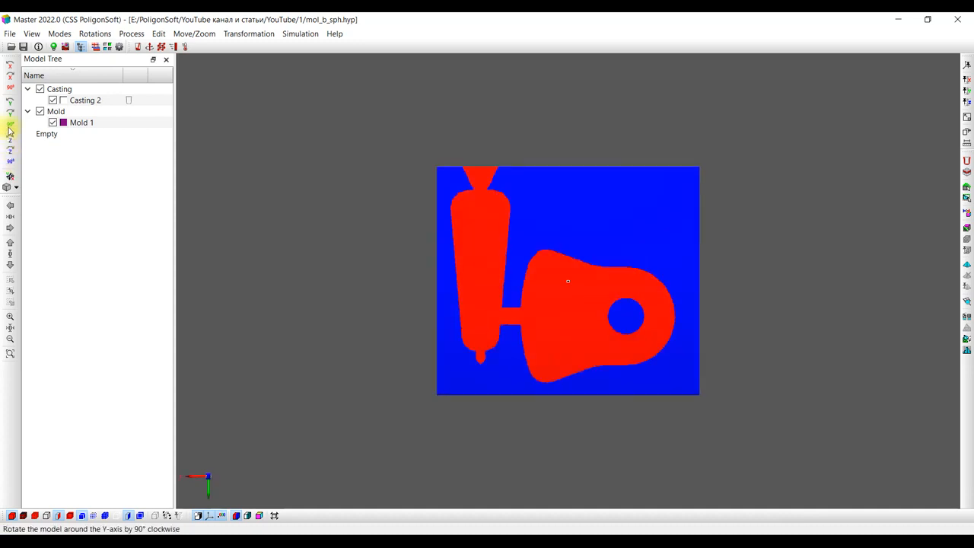
- Try rotating the model about the Y-axis in 90° turns and about the Z-axis in small increments, returning to the funnel-up orientation
{"action": "left_click", "coordinate": [10, 127]}
{"action": "left_click", "coordinate": [10, 130]}
{"action": "left_click", "coordinate": [9, 131]}
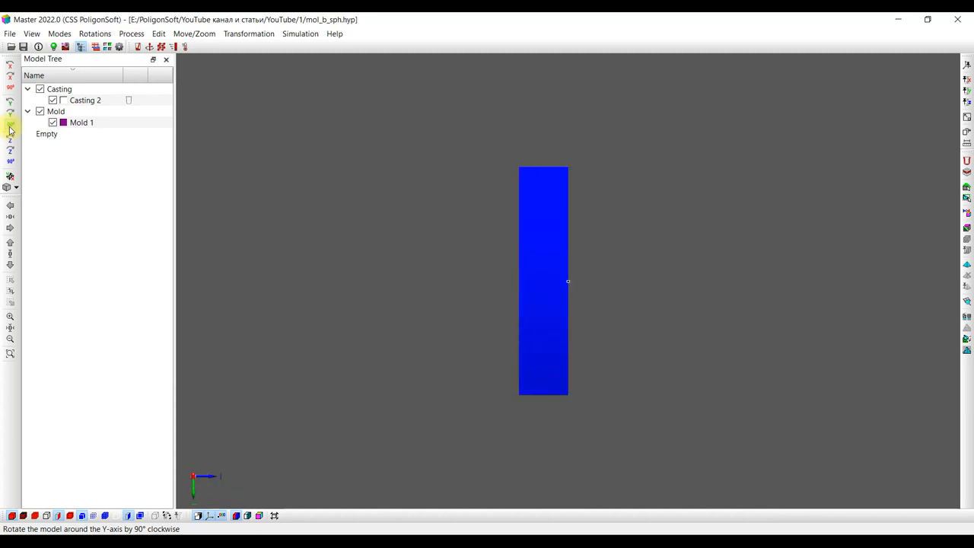
{"action": "left_click", "coordinate": [10, 130]}
{"action": "left_click", "coordinate": [9, 145]}
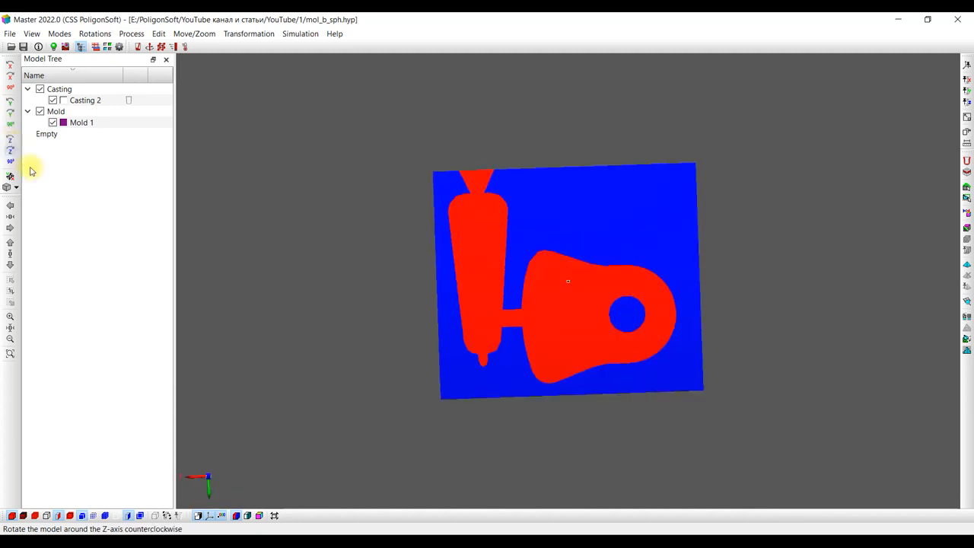
{"action": "left_click", "coordinate": [10, 156]}
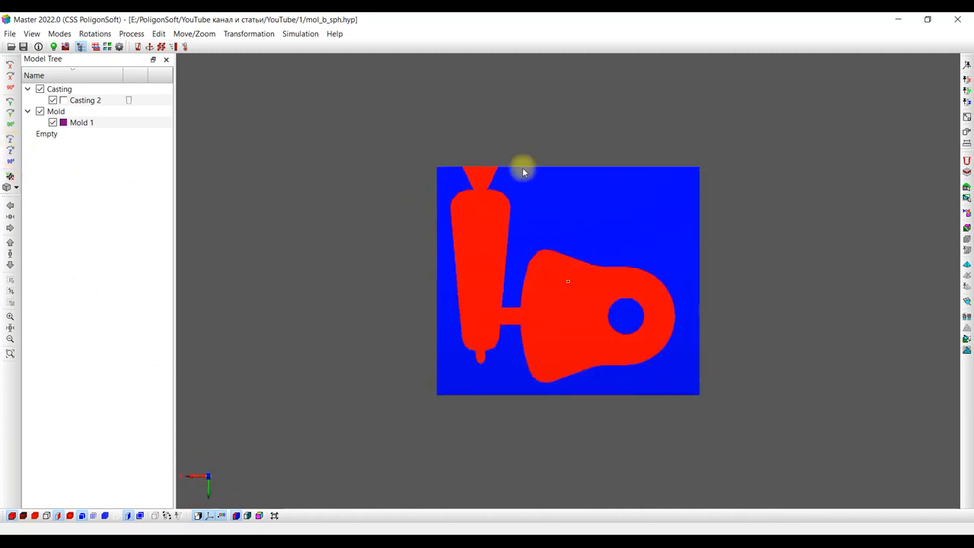
- Fix the current funnel-up orientation as the model's new coordinate axes
{"action": "left_click", "coordinate": [966, 68]}
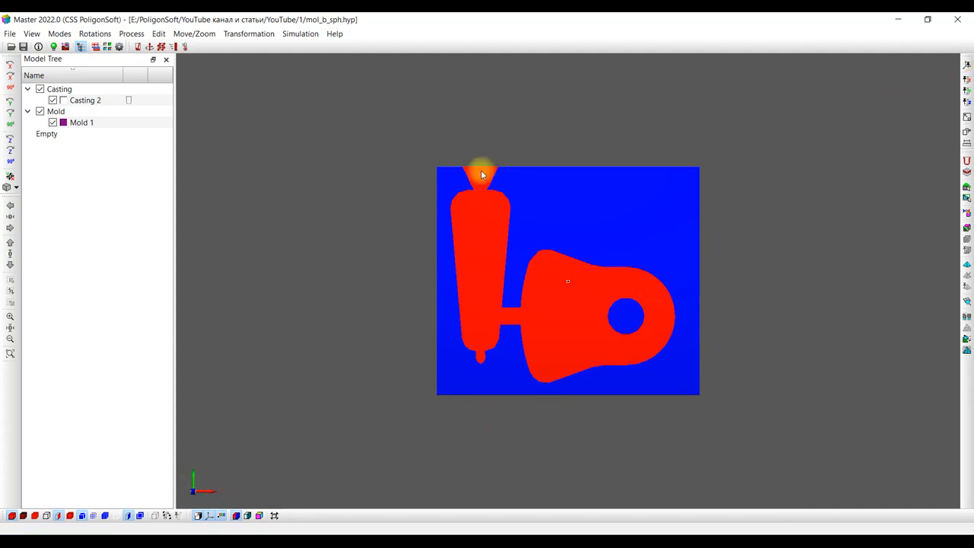
- Hide the mold surface, the mold section and the casting section so that only the whole meshed casting is displayed
{"action": "left_click_drag", "start_coordinate": [481, 170], "coordinate": [393, 204]}
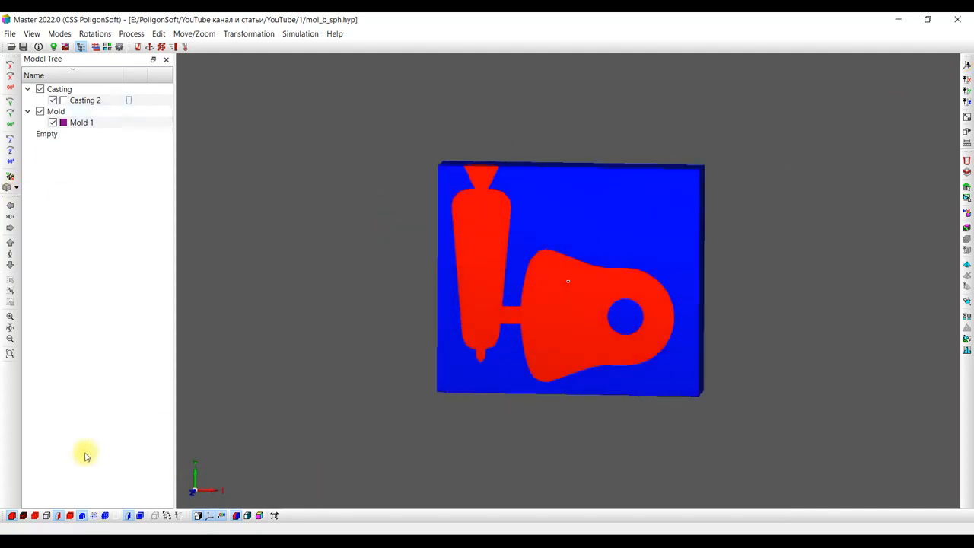
{"action": "left_click_drag", "start_coordinate": [446, 263], "coordinate": [344, 215]}
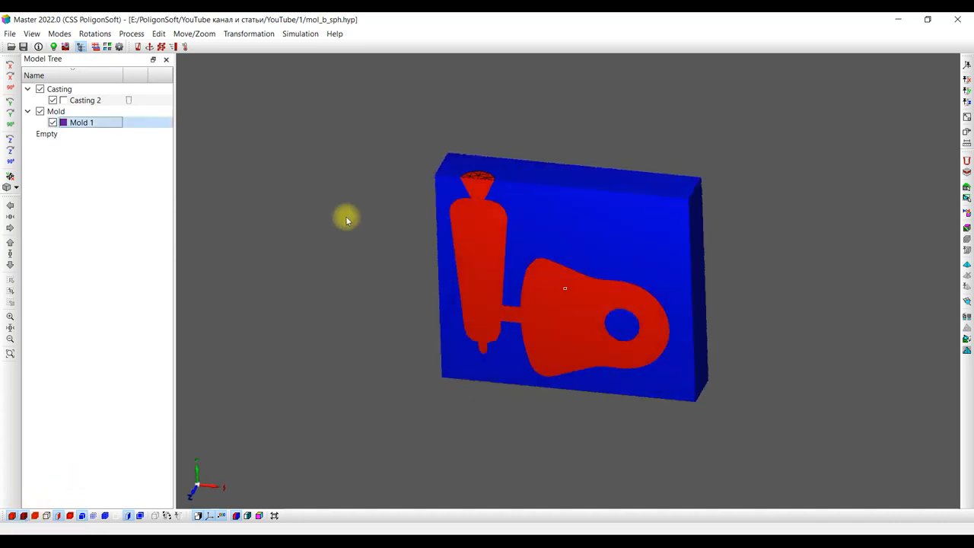
{"action": "left_click", "coordinate": [82, 518]}
{"action": "left_click", "coordinate": [93, 518]}
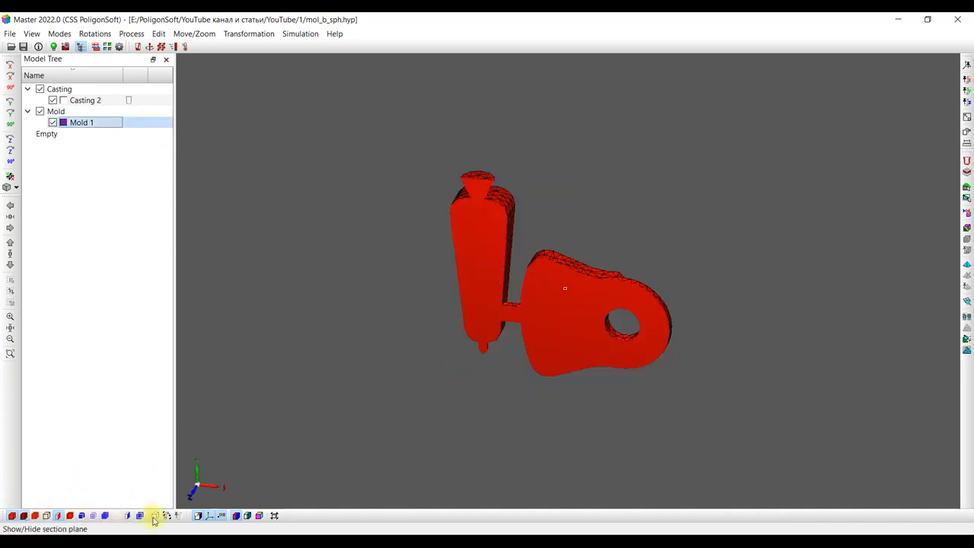
{"action": "left_click", "coordinate": [61, 518]}
{"action": "left_click_drag", "start_coordinate": [408, 299], "coordinate": [393, 283]}
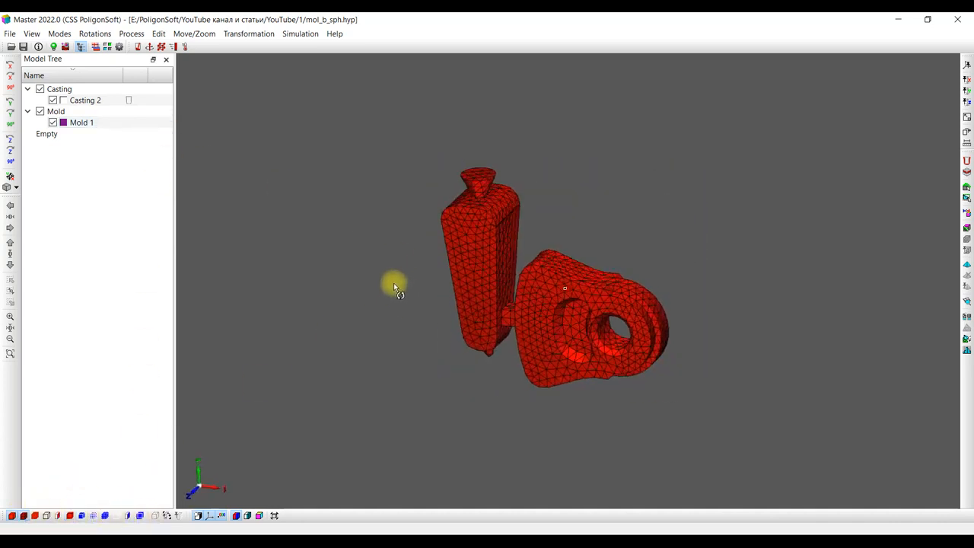
{"action": "left_click", "coordinate": [60, 518]}
{"action": "left_click", "coordinate": [60, 518]}
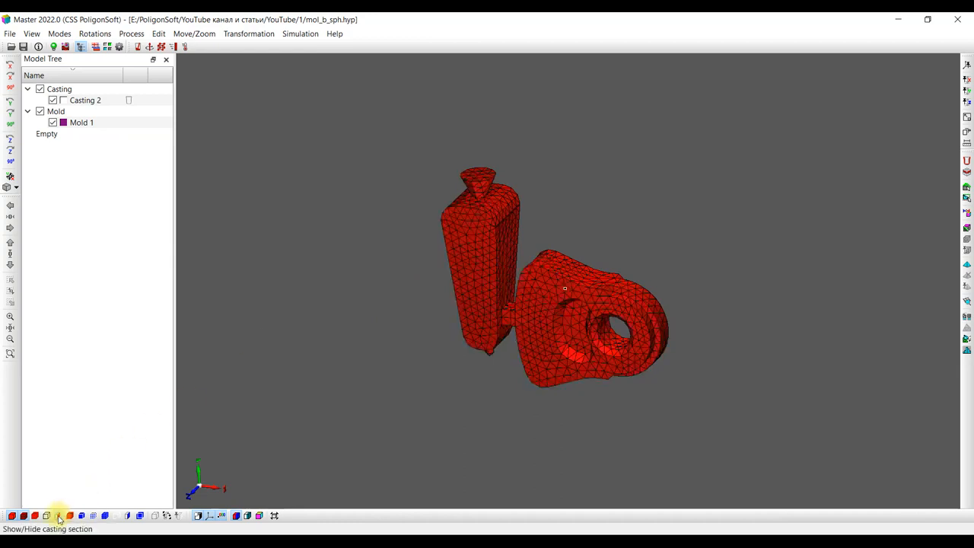
- Show the section plane around the casting and switch to the mode that moves the plane instead of the model
{"action": "left_click", "coordinate": [155, 519]}
{"action": "left_click_drag", "start_coordinate": [413, 211], "coordinate": [366, 206]}
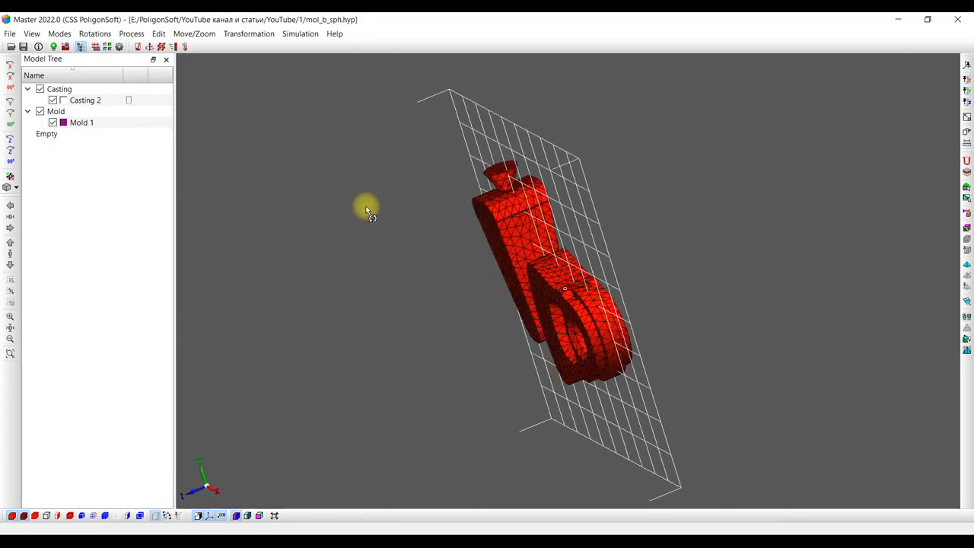
{"action": "left_click", "coordinate": [167, 518]}
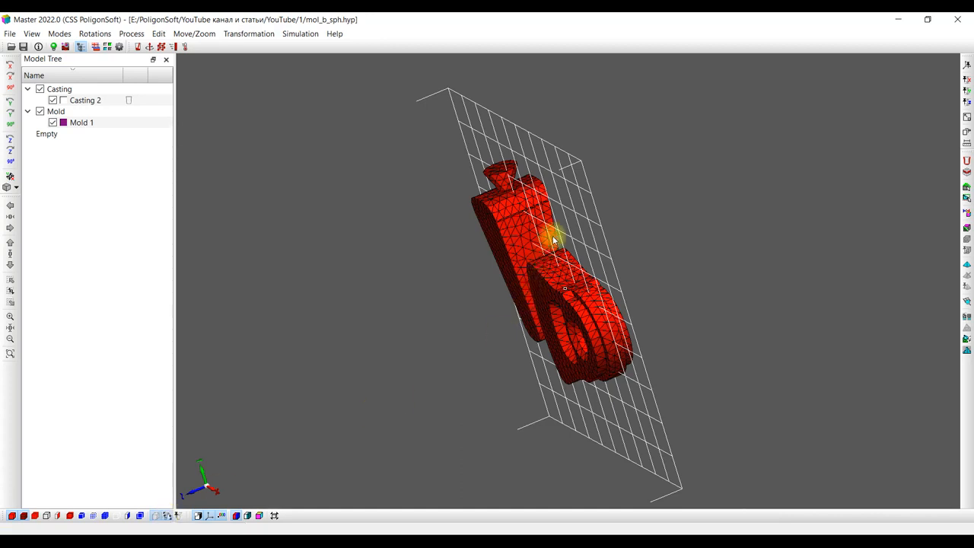
{"action": "left_click_drag", "start_coordinate": [551, 233], "coordinate": [532, 251]}
{"action": "mouse_move", "coordinate": [450, 289]}
{"action": "left_mouse_down"}
{"action": "mouse_move", "coordinate": [475, 281]}
{"action": "mouse_move", "coordinate": [453, 287]}
{"action": "left_mouse_up"}
- Try rotating the section plane in 90° turns about the Y-axis and X-axis, returning it to its original orientation
{"action": "left_click", "coordinate": [10, 184]}
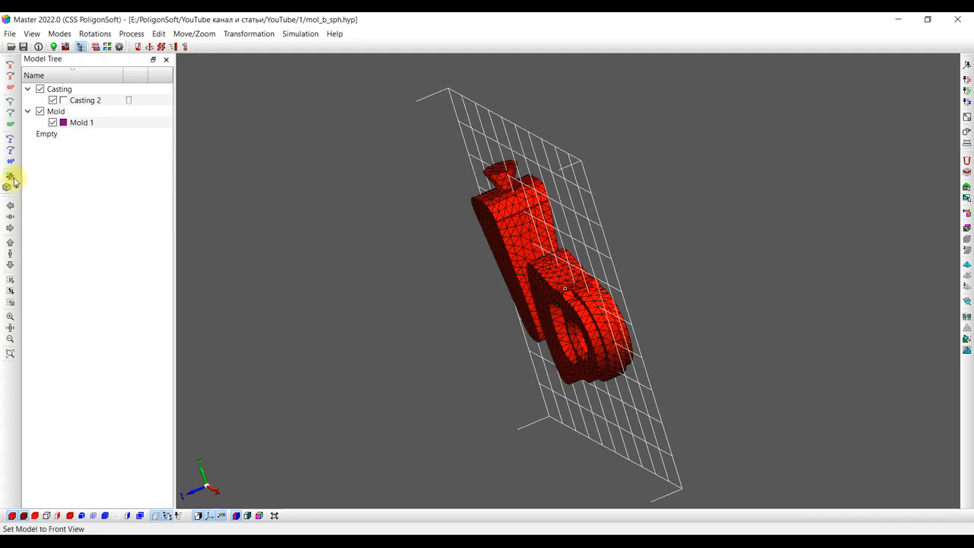
{"action": "left_click", "coordinate": [10, 124]}
{"action": "left_click", "coordinate": [11, 124]}
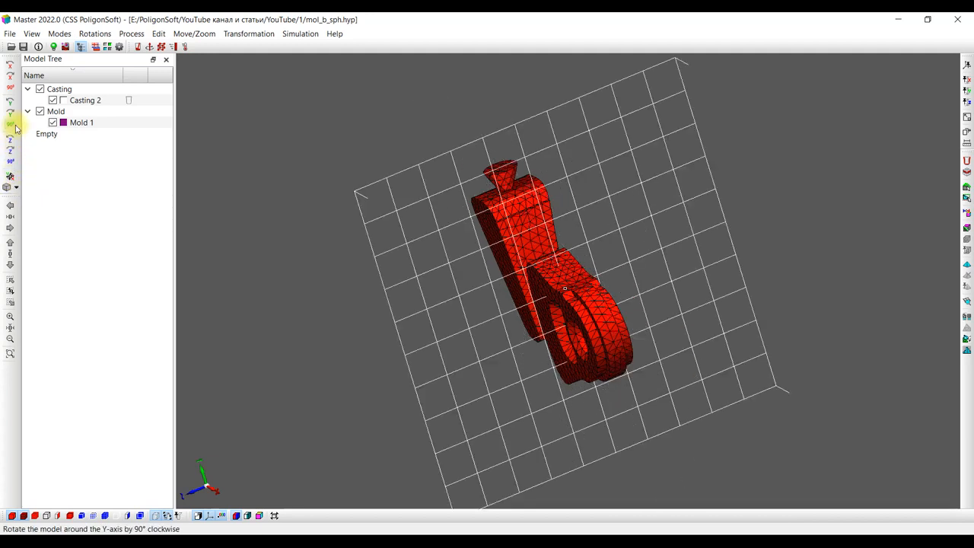
{"action": "left_click", "coordinate": [10, 124]}
{"action": "left_click", "coordinate": [10, 90]}
{"action": "left_click", "coordinate": [10, 90]}
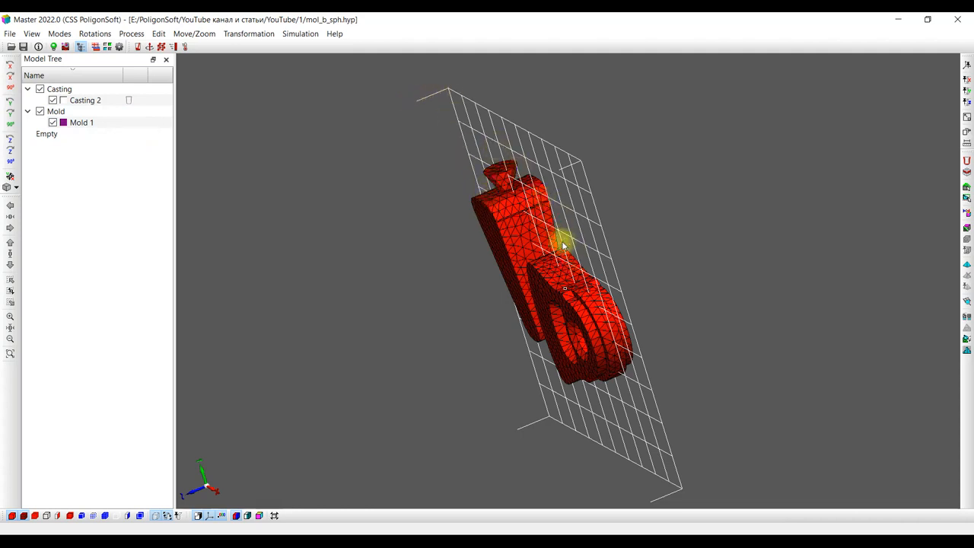
{"action": "left_click", "coordinate": [178, 516]}
- Display the mold surface and mold section together with the casting section, and toggle the mold mesh
{"action": "left_click_drag", "start_coordinate": [451, 284], "coordinate": [417, 292]}
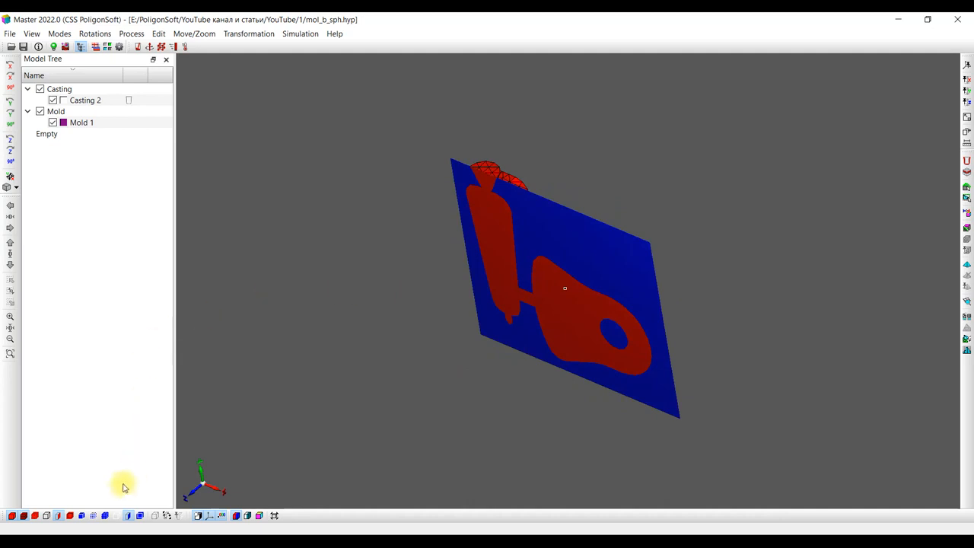
{"action": "left_click", "coordinate": [130, 515]}
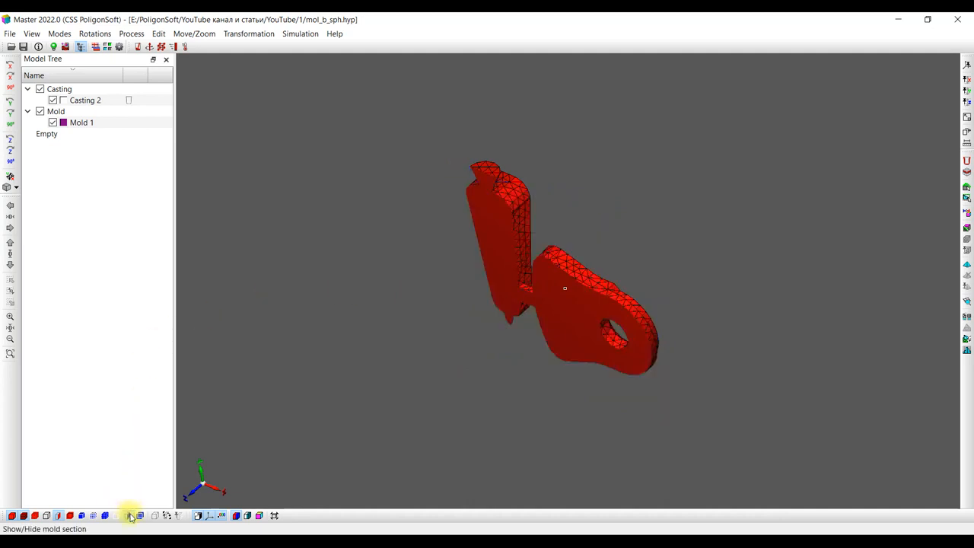
{"action": "left_click", "coordinate": [85, 516]}
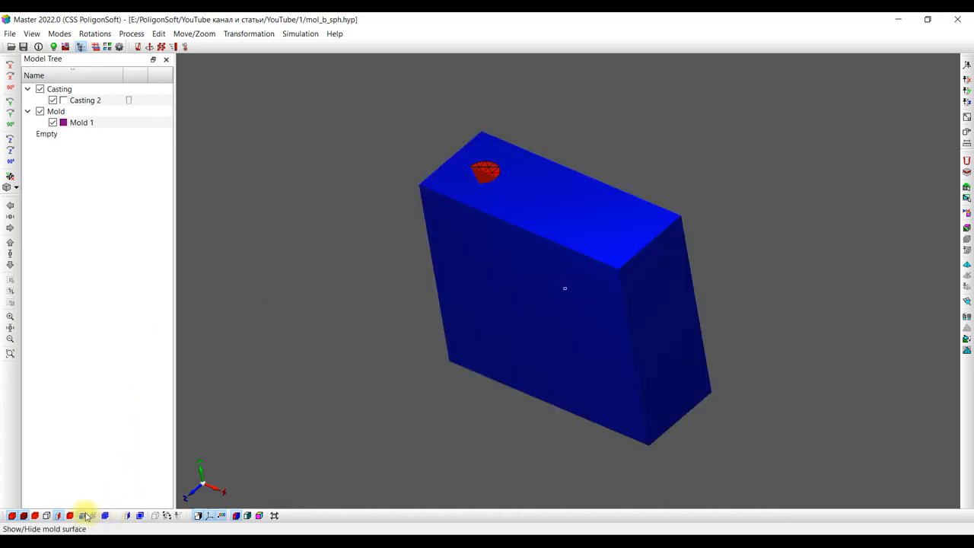
{"action": "left_click", "coordinate": [130, 515]}
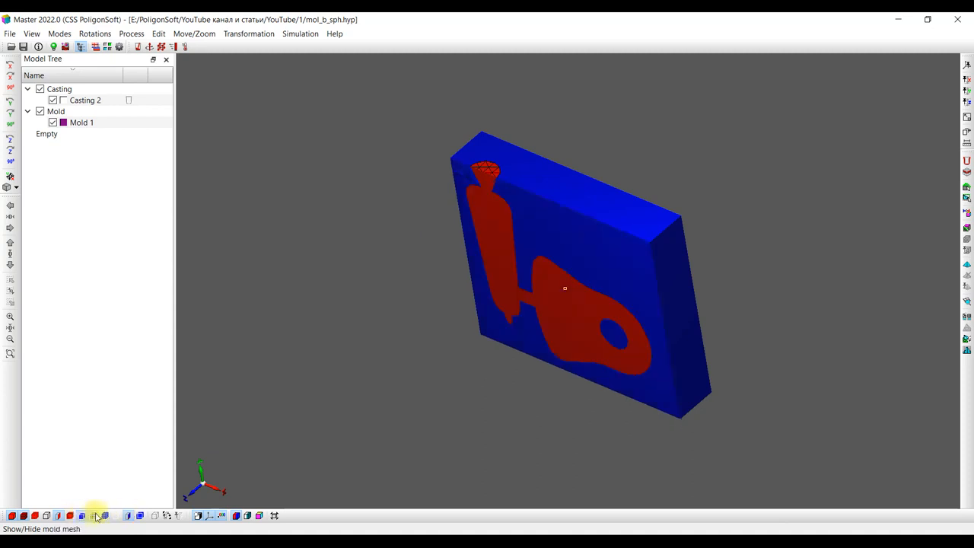
{"action": "left_click", "coordinate": [96, 517]}
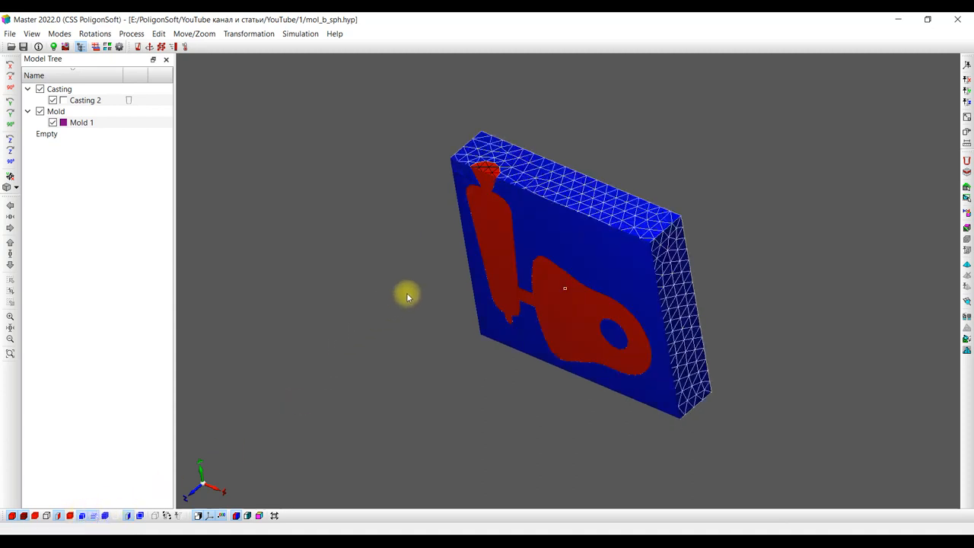
{"action": "mouse_move", "coordinate": [407, 292]}
{"action": "left_mouse_down"}
{"action": "mouse_move", "coordinate": [389, 250]}
{"action": "mouse_move", "coordinate": [285, 271]}
{"action": "mouse_move", "coordinate": [390, 258]}
{"action": "mouse_move", "coordinate": [423, 270]}
{"action": "mouse_move", "coordinate": [419, 294]}
{"action": "left_mouse_up"}
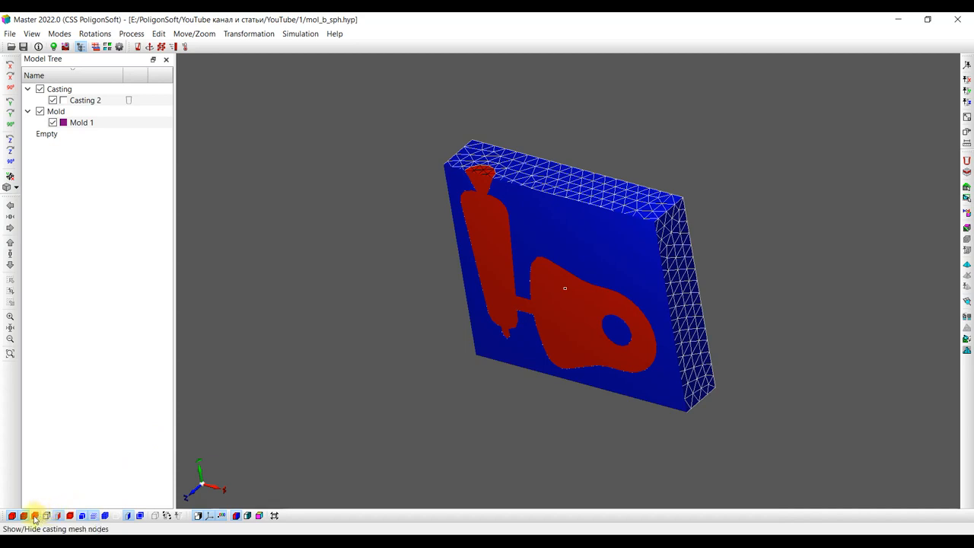
{"action": "left_click", "coordinate": [92, 517]}
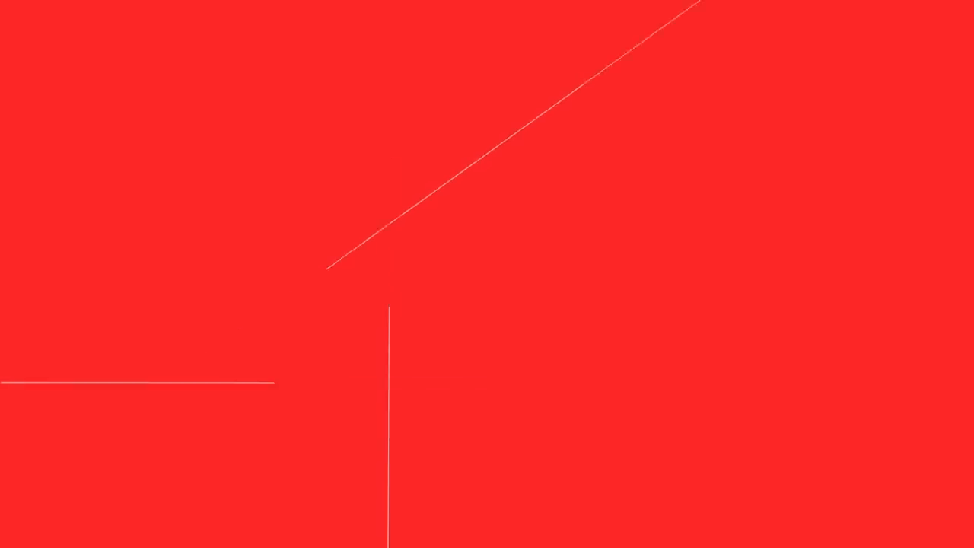